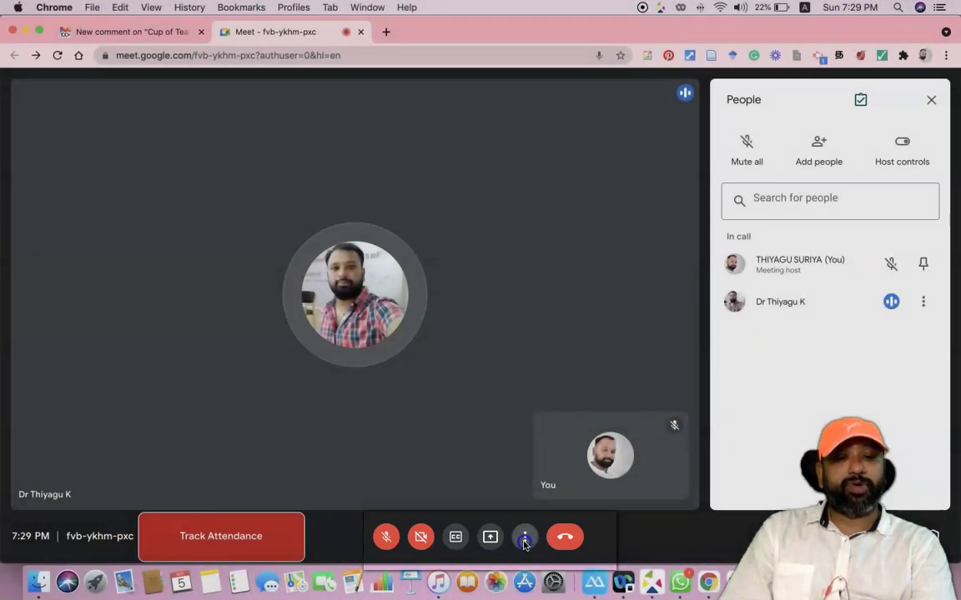
Step: Open the Captions language dialog from the call's More options menu
left_click(525, 538)
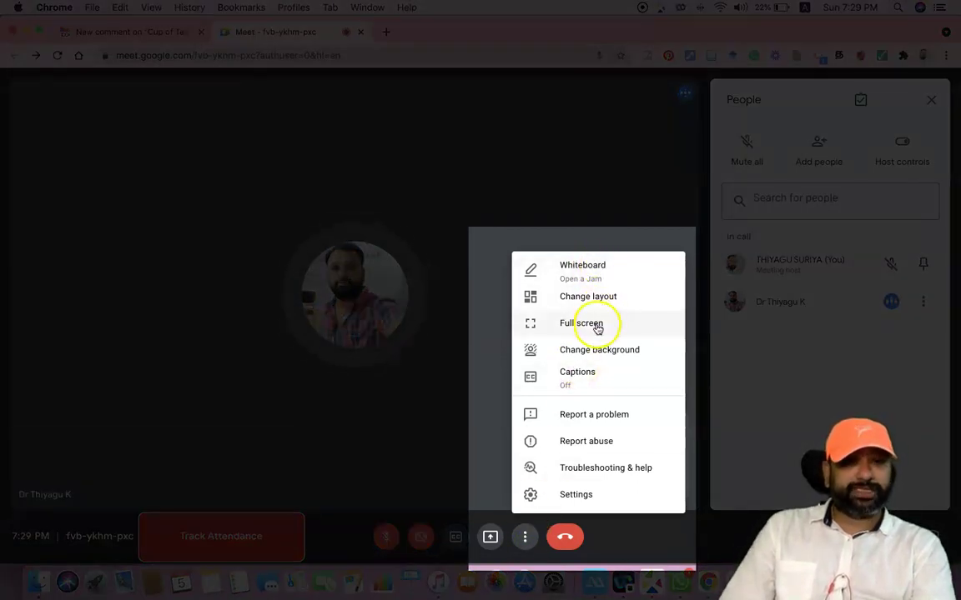
left_click(583, 382)
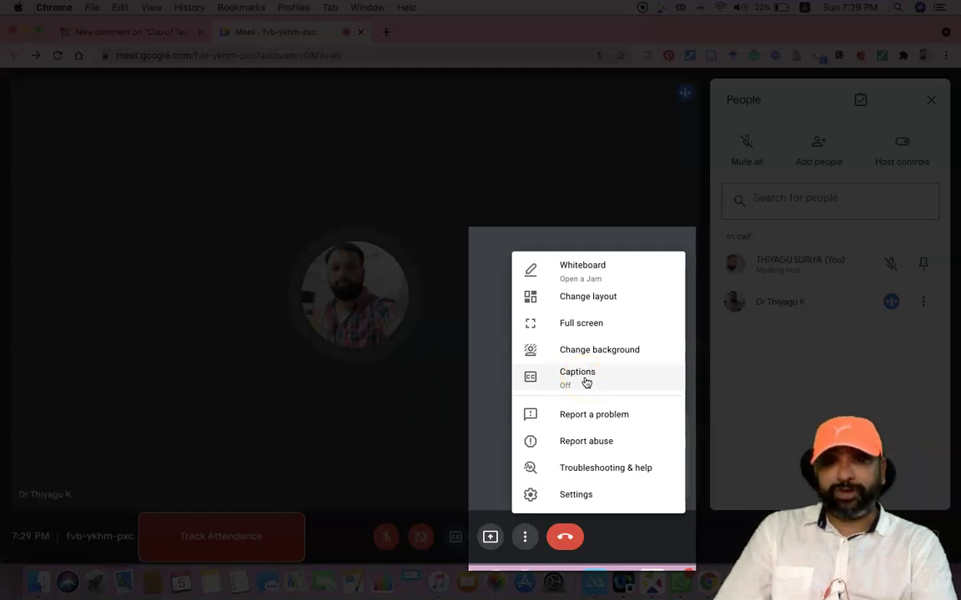
left_click(586, 382)
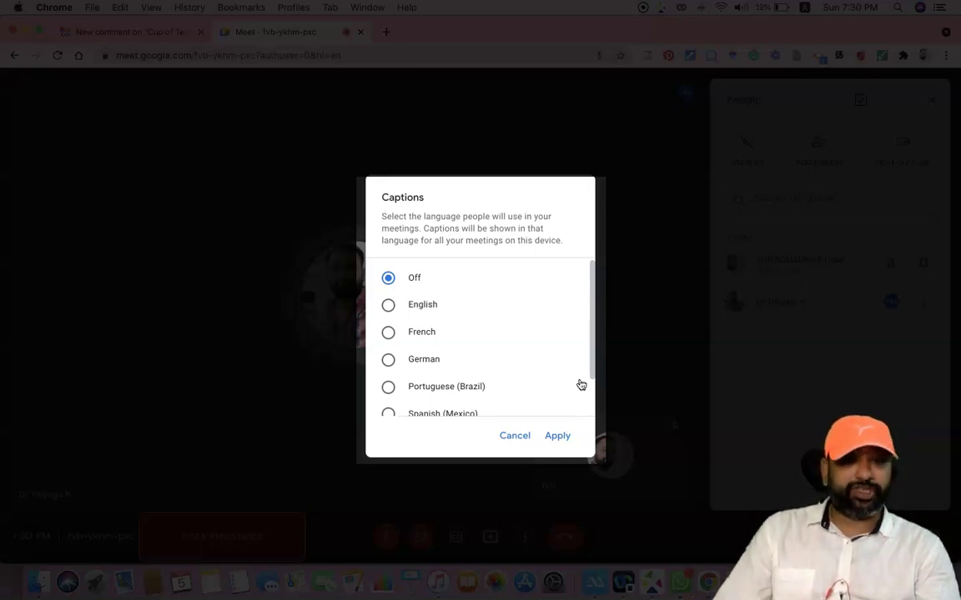
Step: Select English in the Captions dialog and apply it to start live captions
left_click(389, 306)
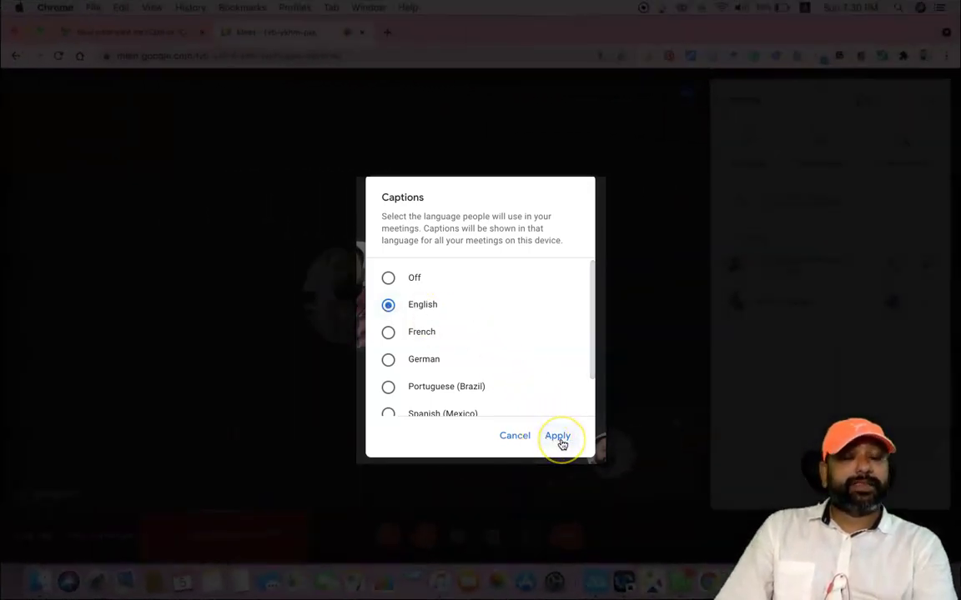
scroll(522, 379, "down", 2)
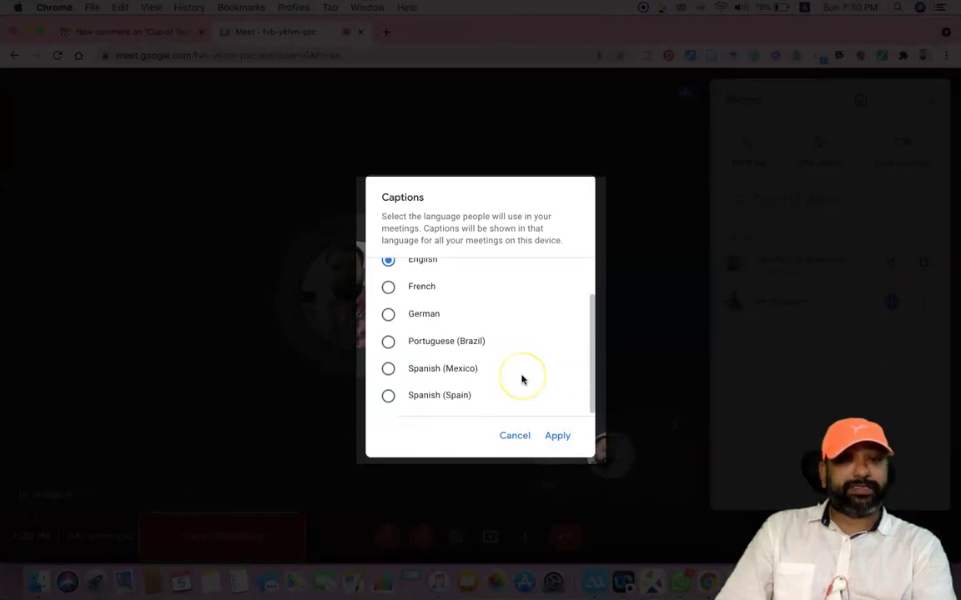
scroll(522, 379, "up", 2)
scroll(522, 379, "down", 1)
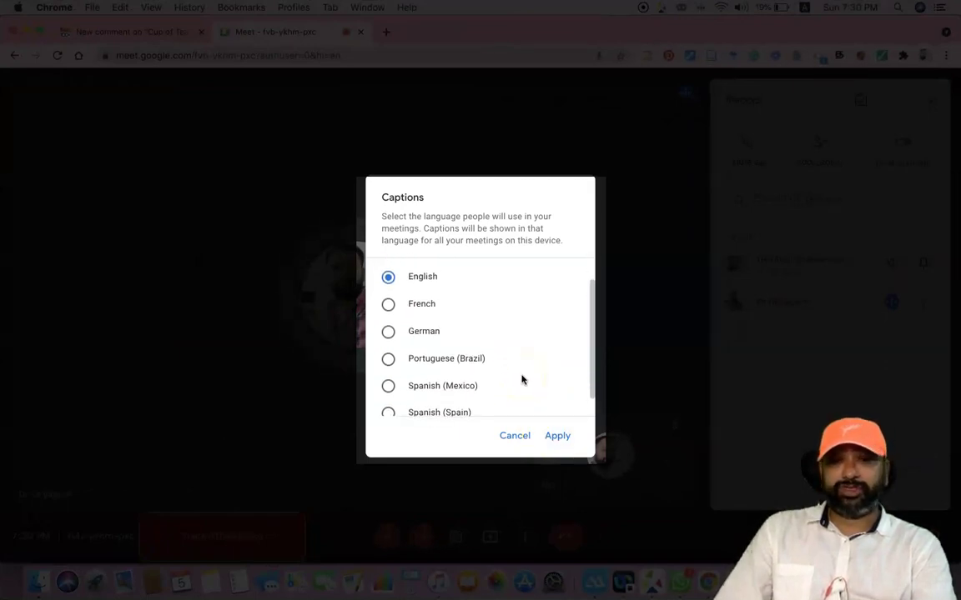
scroll(502, 365, "down", 1)
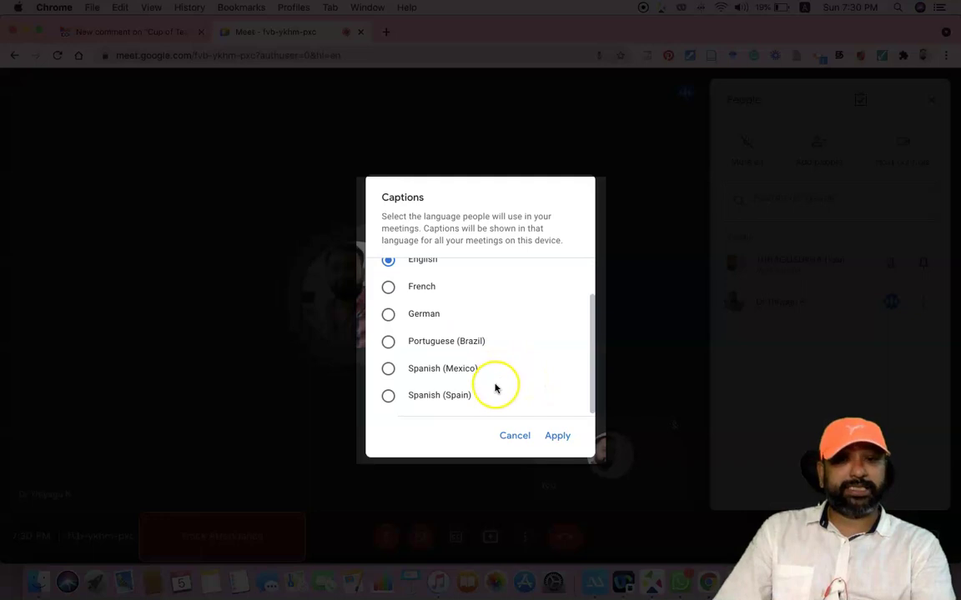
scroll(495, 388, "up", 2)
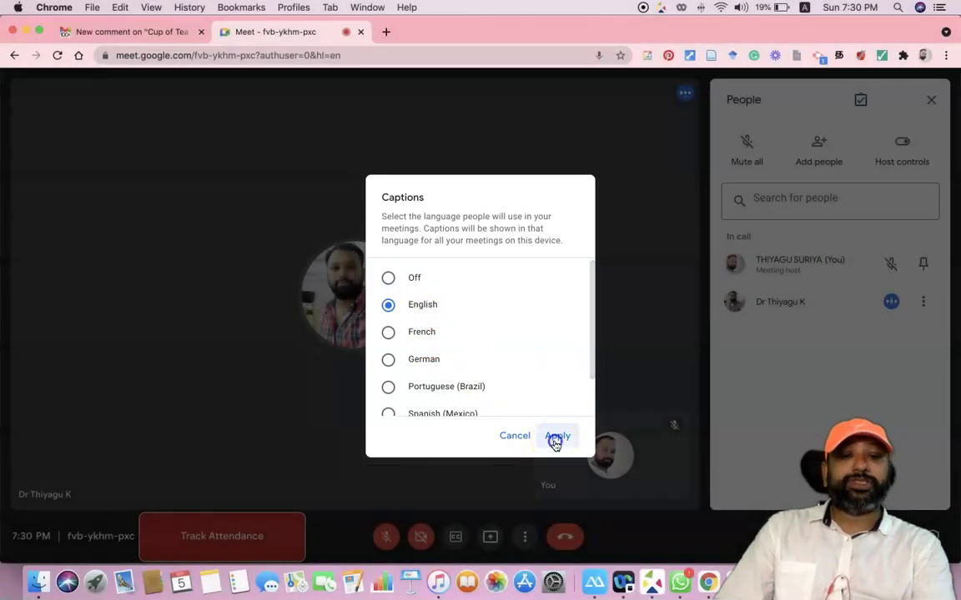
left_click(555, 440)
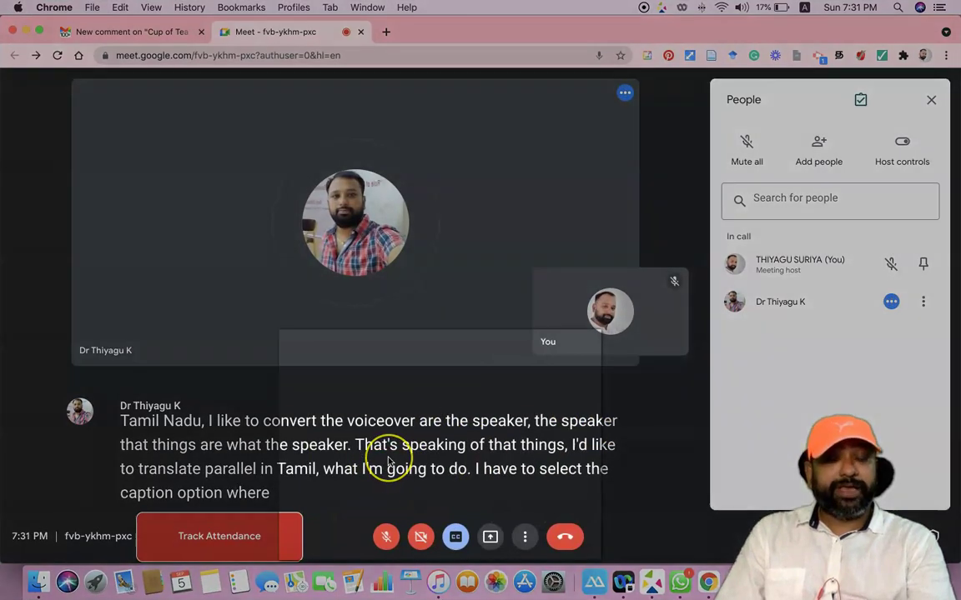
Step: Choose Chrome's Translate to English from the page's right-click menu to bring up Google Translate
right_click(388, 461)
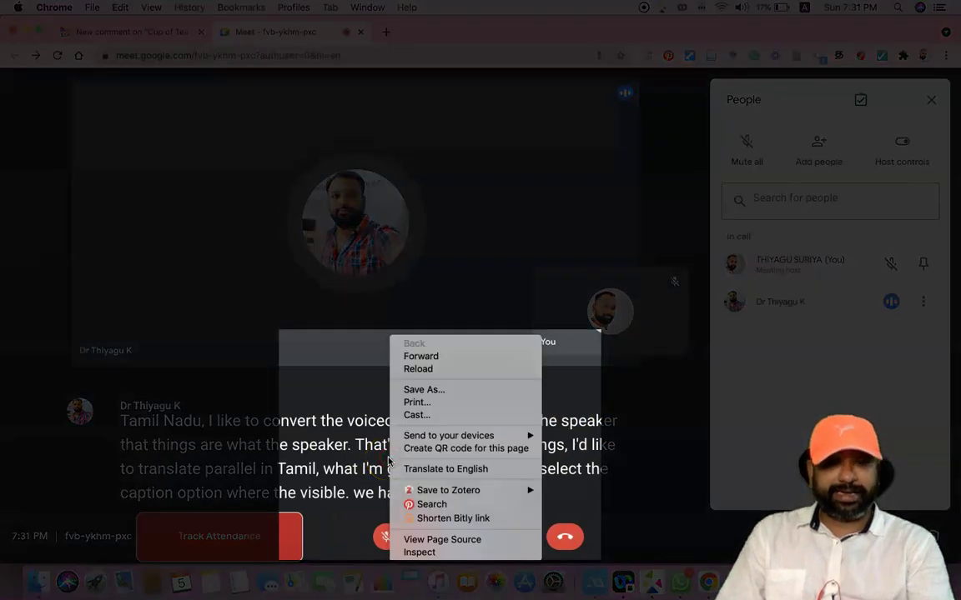
left_click(434, 472)
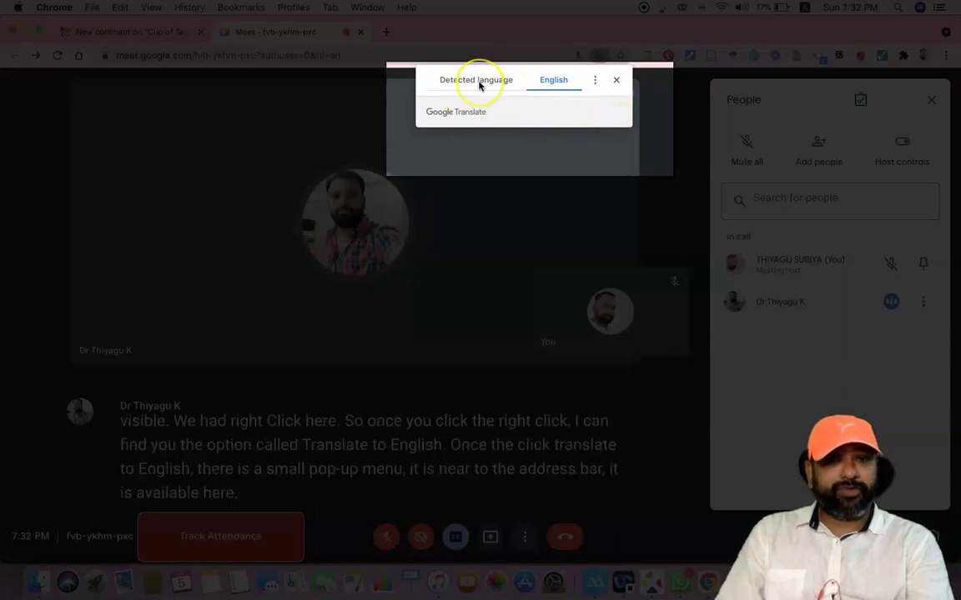
Step: Pick Tamil from the 'Language to translate into' list in the Translate pop-up
left_click(592, 81)
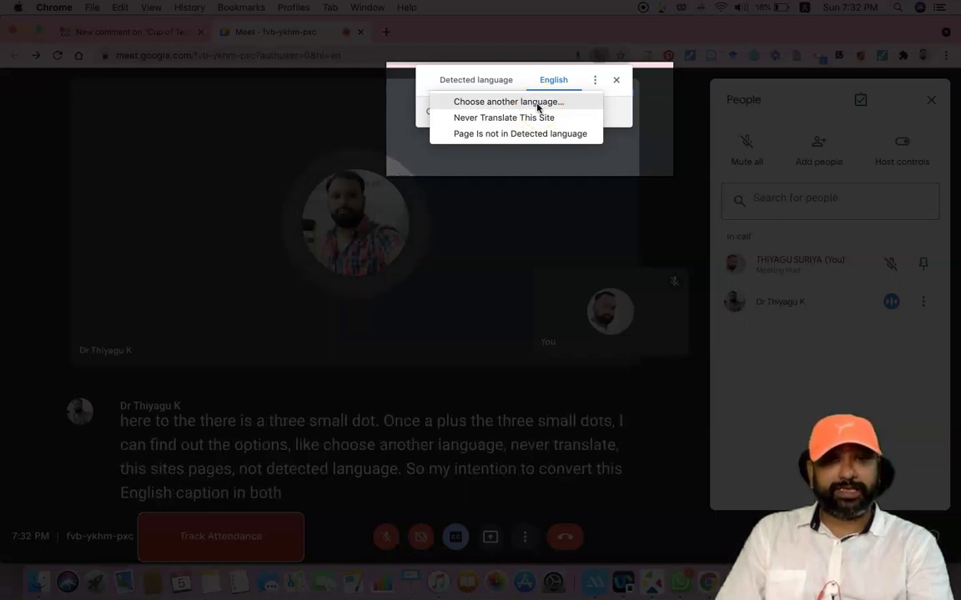
left_click(538, 104)
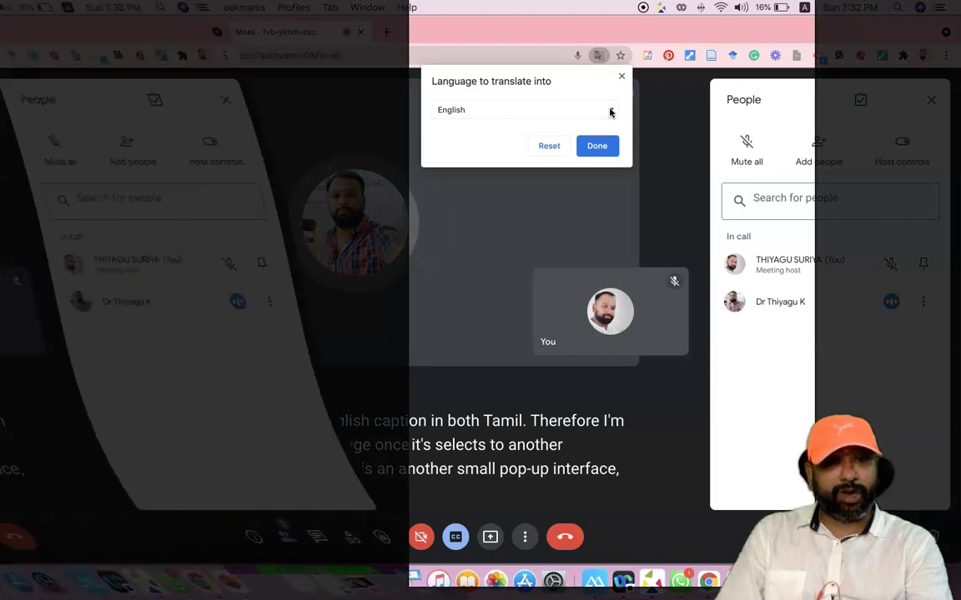
left_click(610, 112)
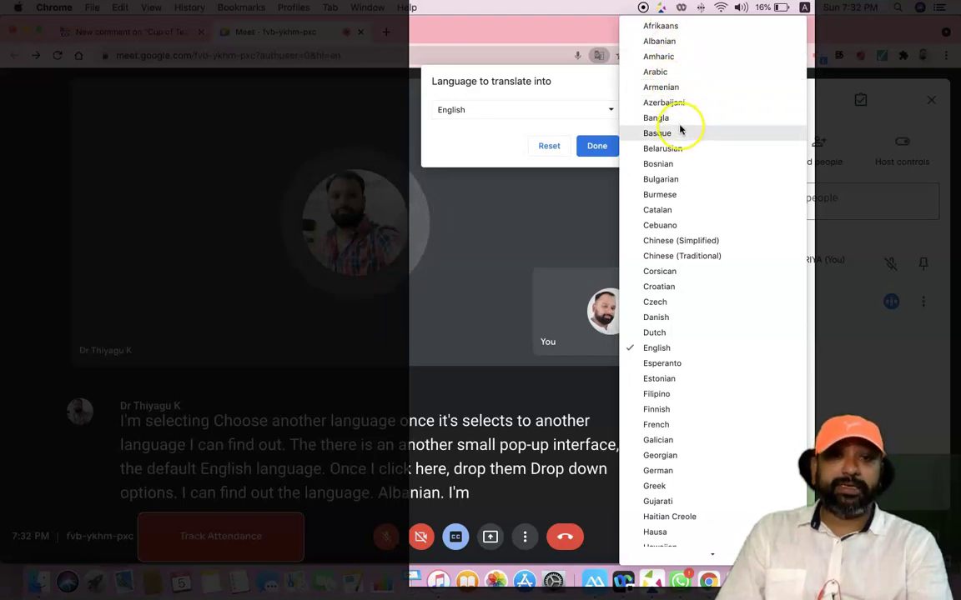
scroll(680, 132, "down", 1)
scroll(680, 132, "down", 10)
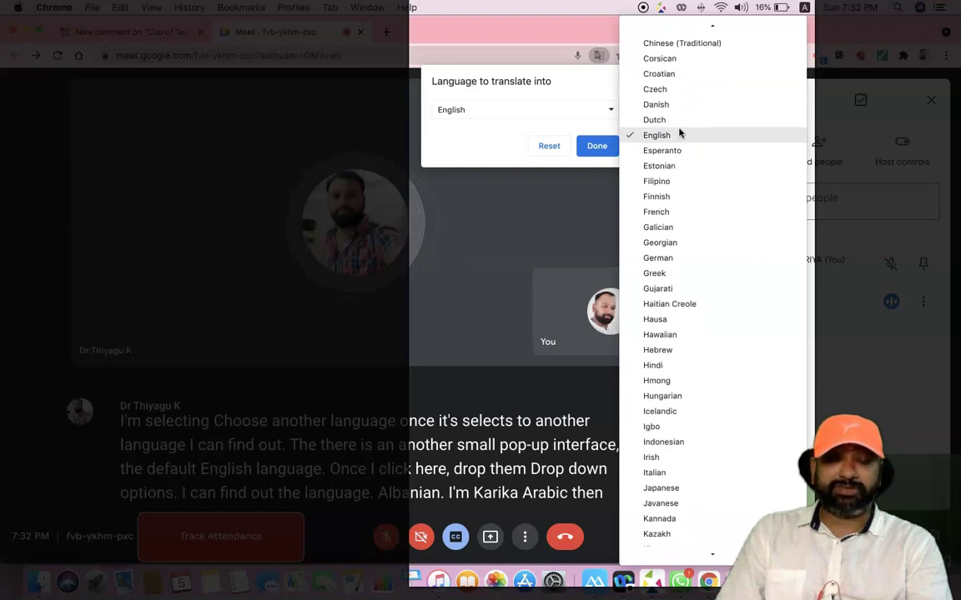
scroll(680, 131, "down", 14)
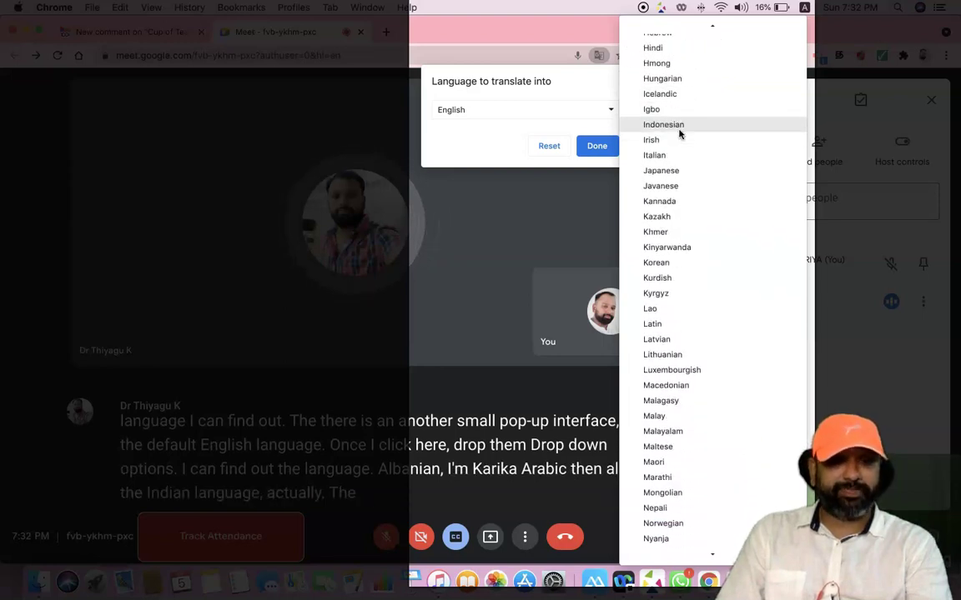
scroll(680, 175, "down", 12)
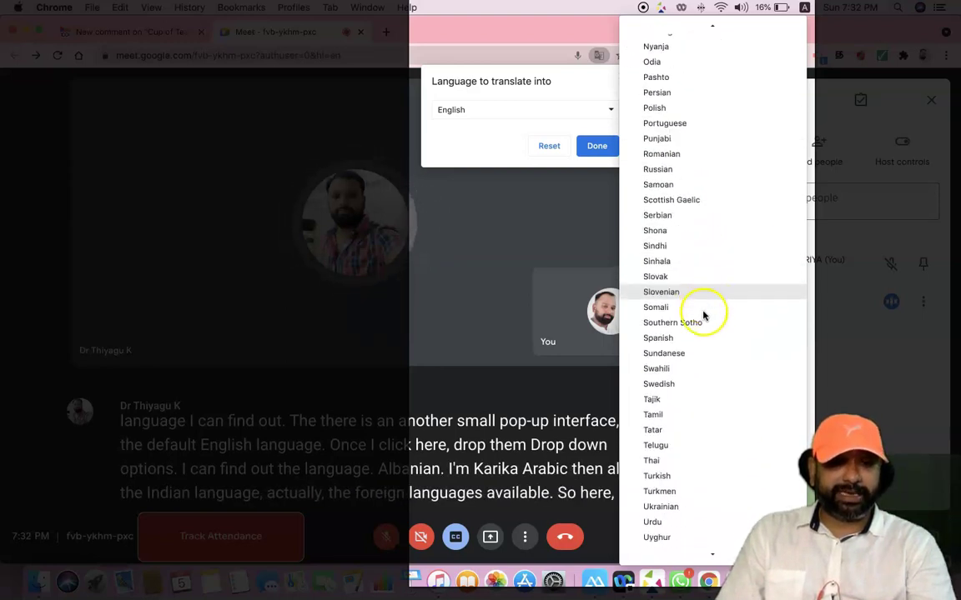
scroll(702, 335, "down", 3)
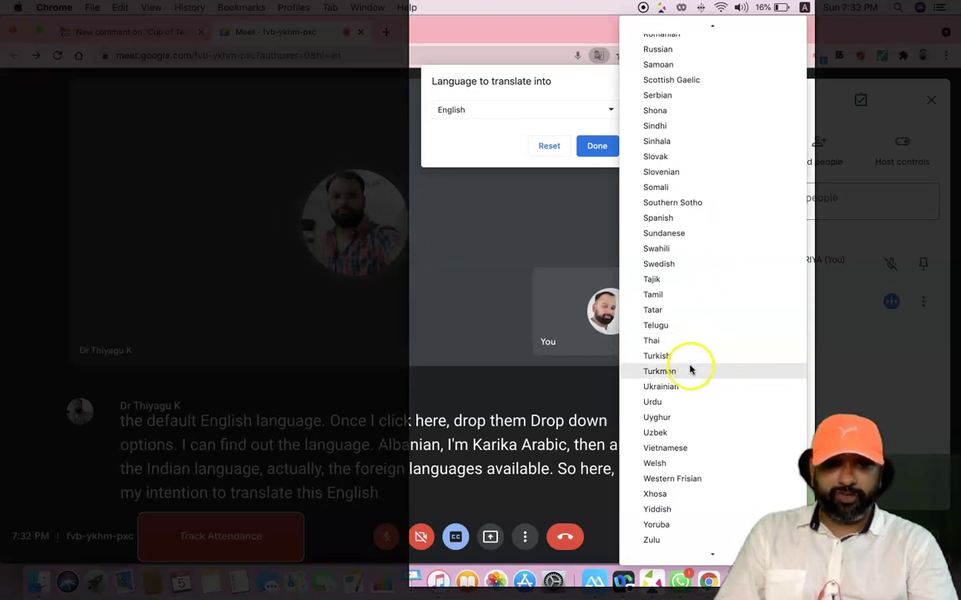
left_click(657, 296)
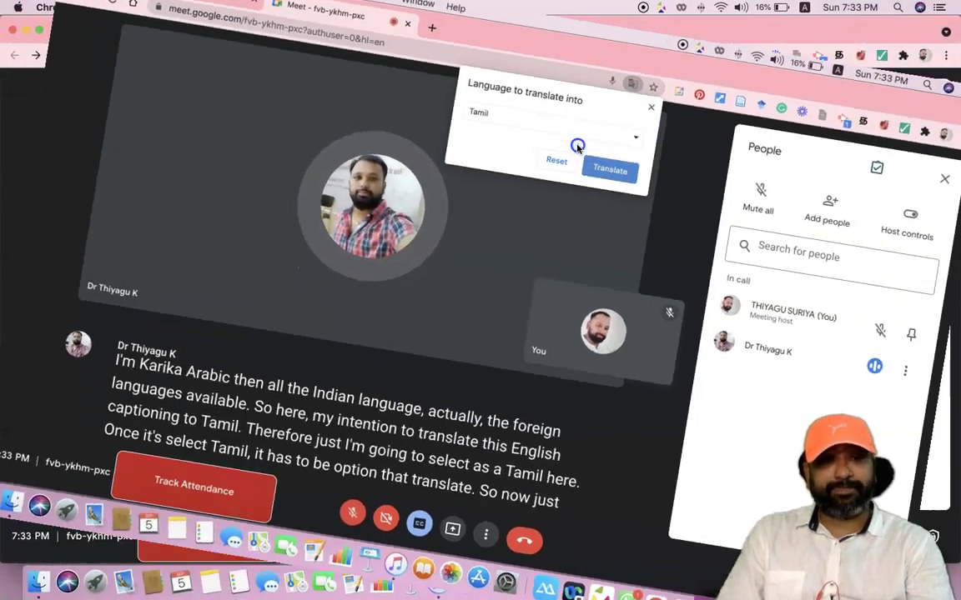
Step: Apply the Tamil translation so captions, participant panel and controls show in Tamil
left_click(589, 146)
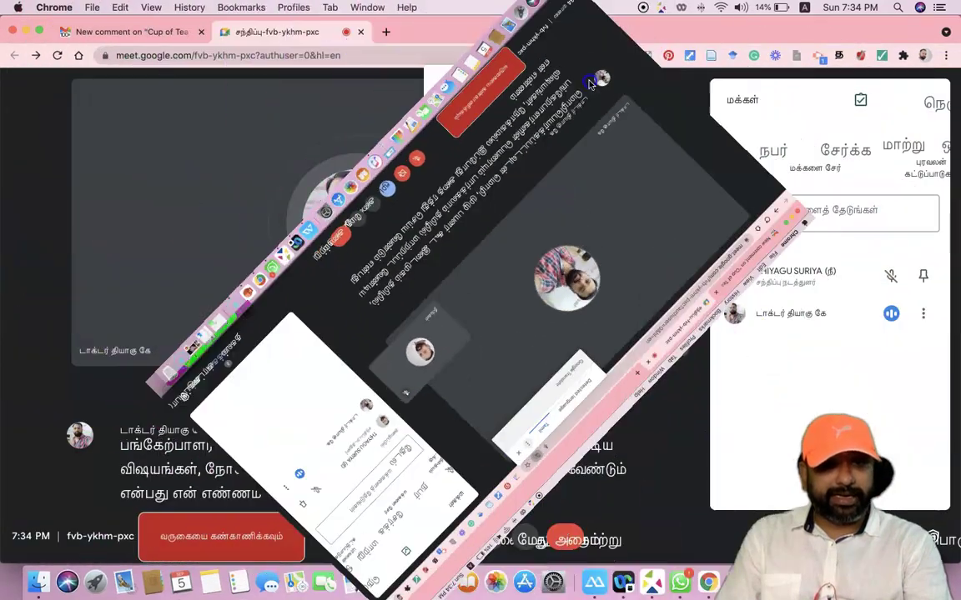
Step: Retranslate the meeting page from Tamil into Hindi via Choose another language
left_click(594, 80)
left_click(525, 101)
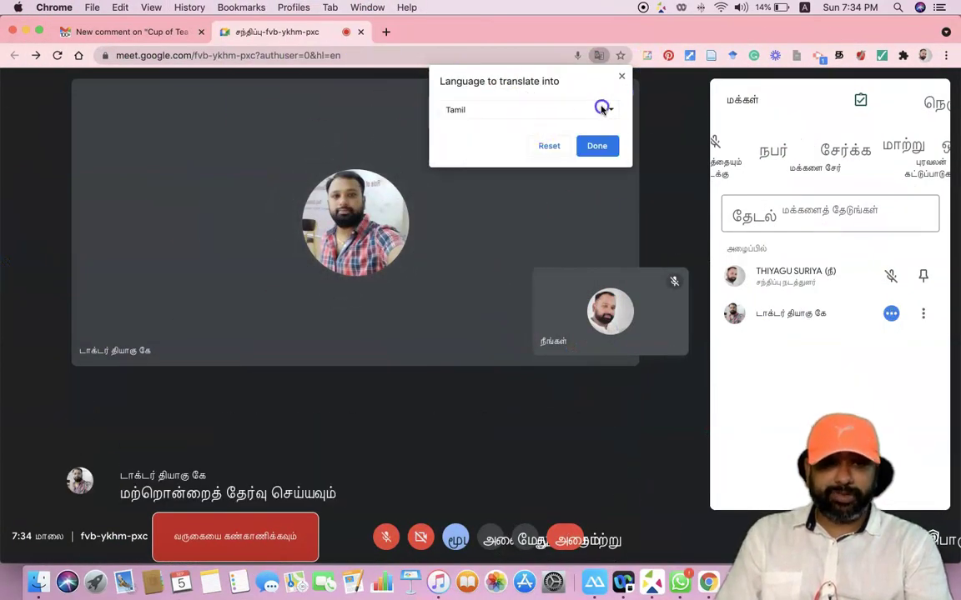
left_click(602, 109)
scroll(683, 183, "down", 3)
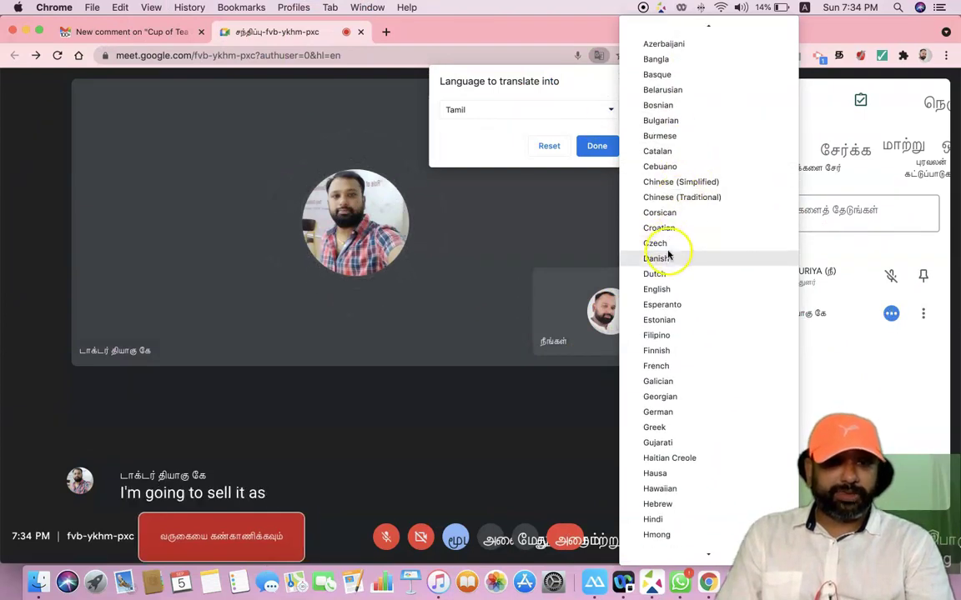
scroll(667, 256, "down", 5)
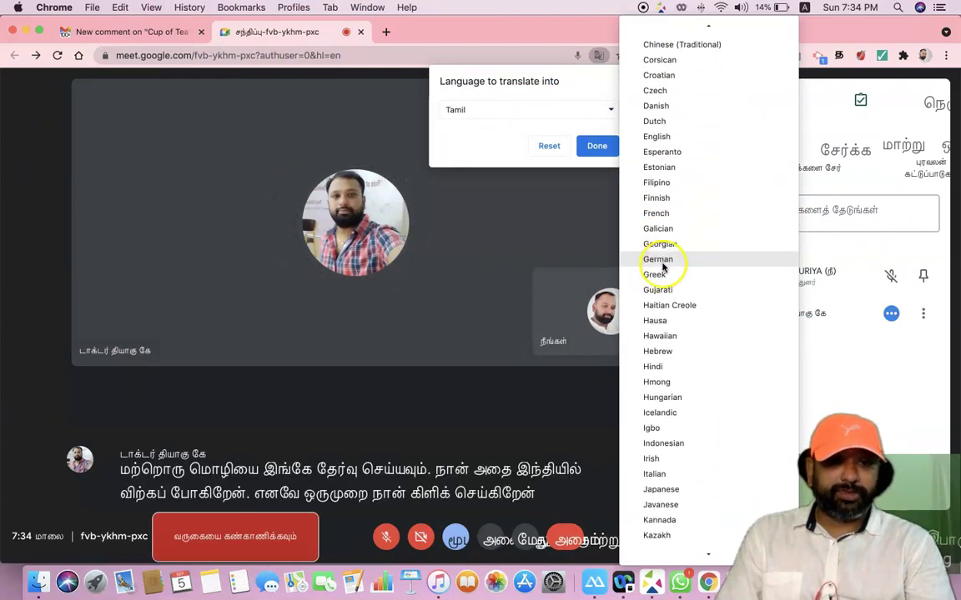
scroll(663, 275, "down", 1)
left_click(659, 333)
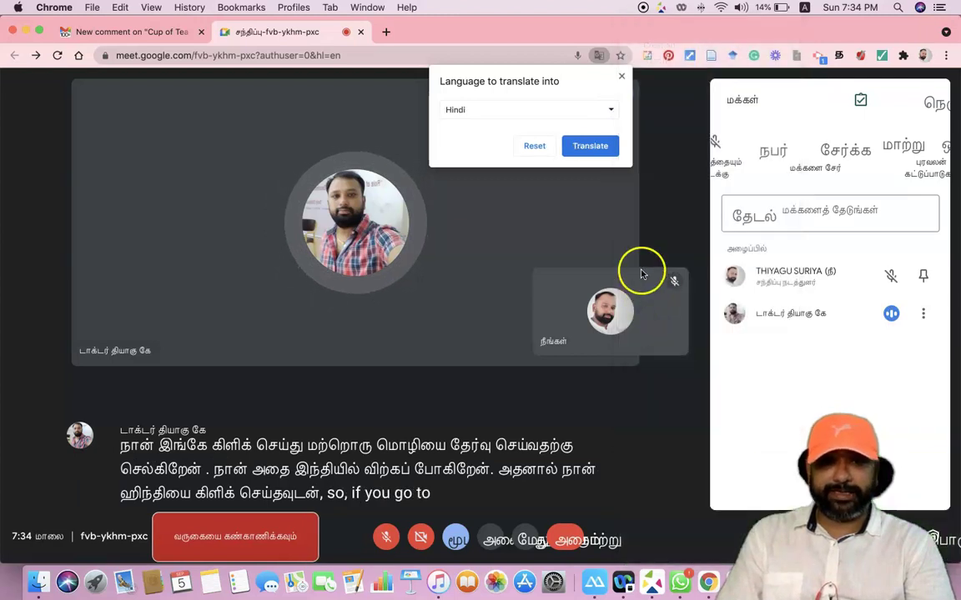
left_click(588, 147)
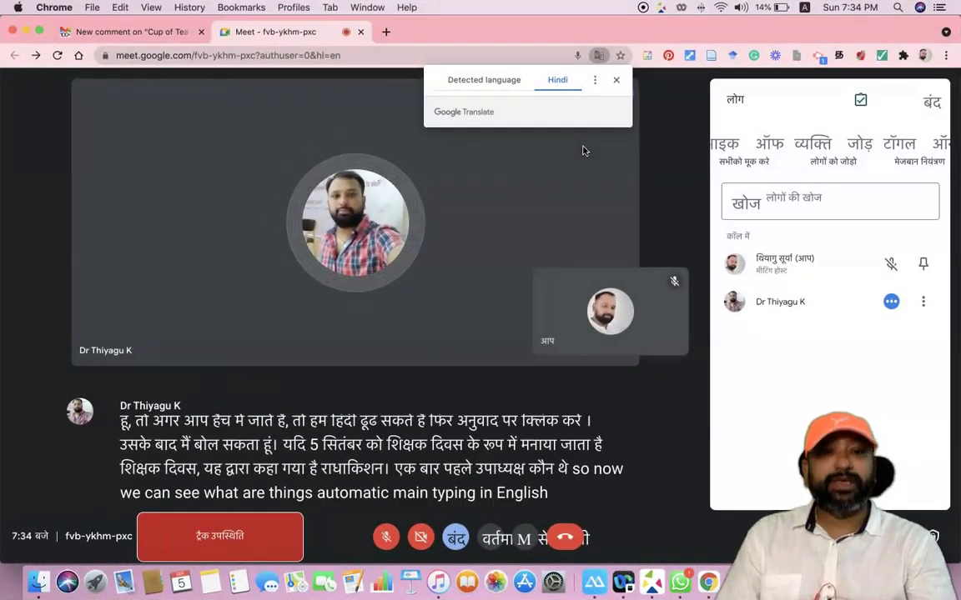
Step: Retranslate the meeting page from Hindi into Malayalam via Choose another language
left_click(562, 79)
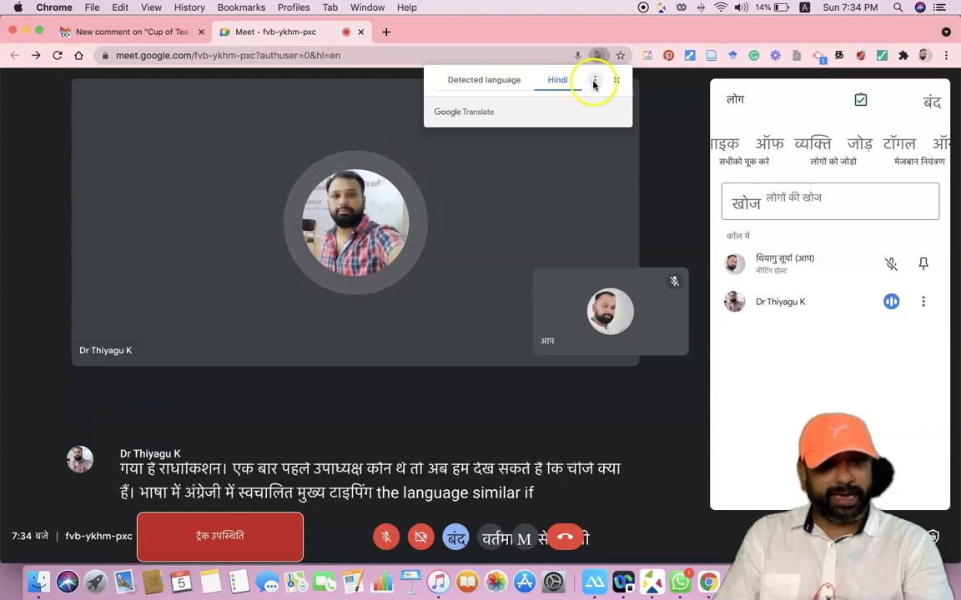
left_click(594, 81)
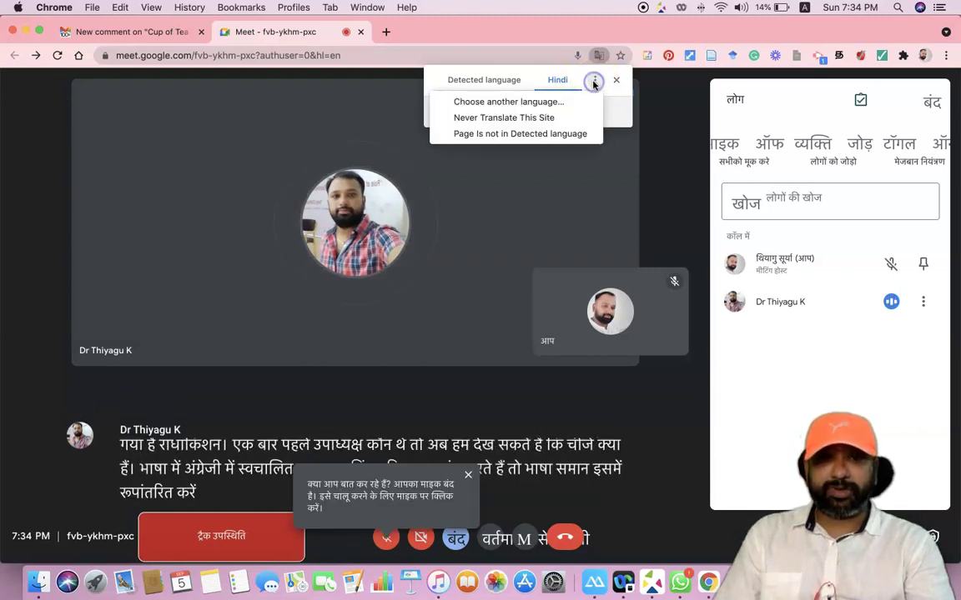
left_click(527, 105)
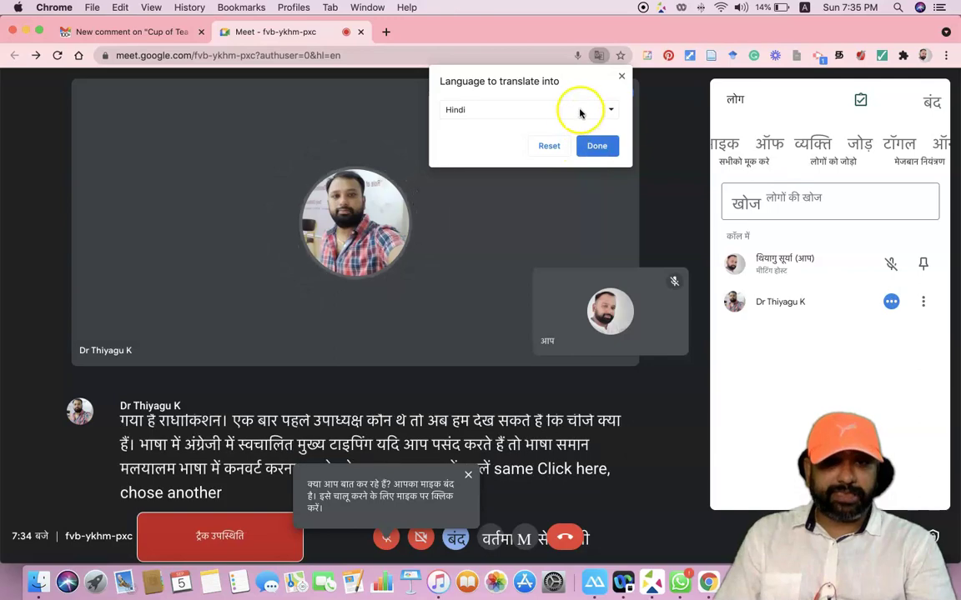
left_click(579, 119)
scroll(682, 250, "down", 5)
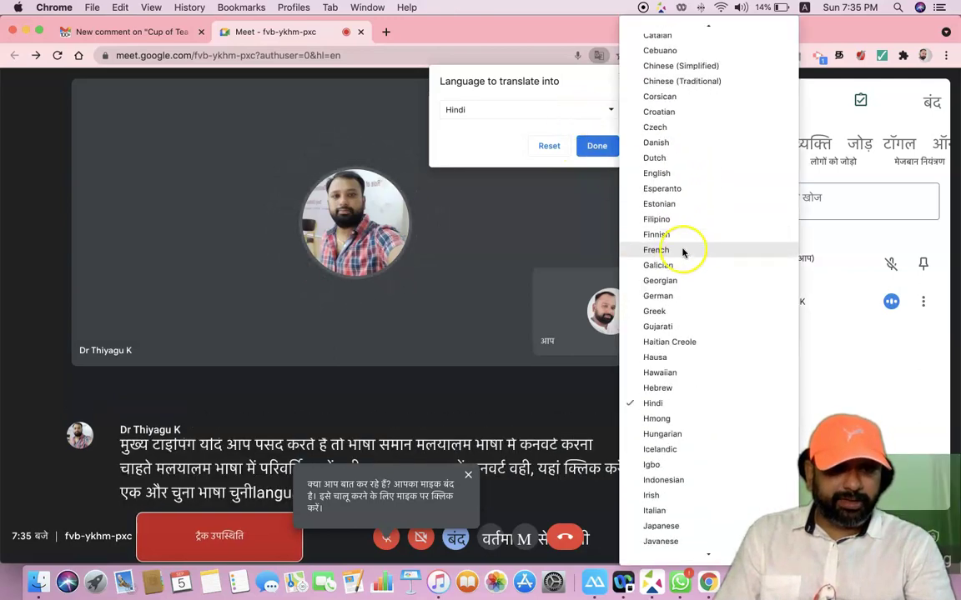
scroll(682, 263, "down", 5)
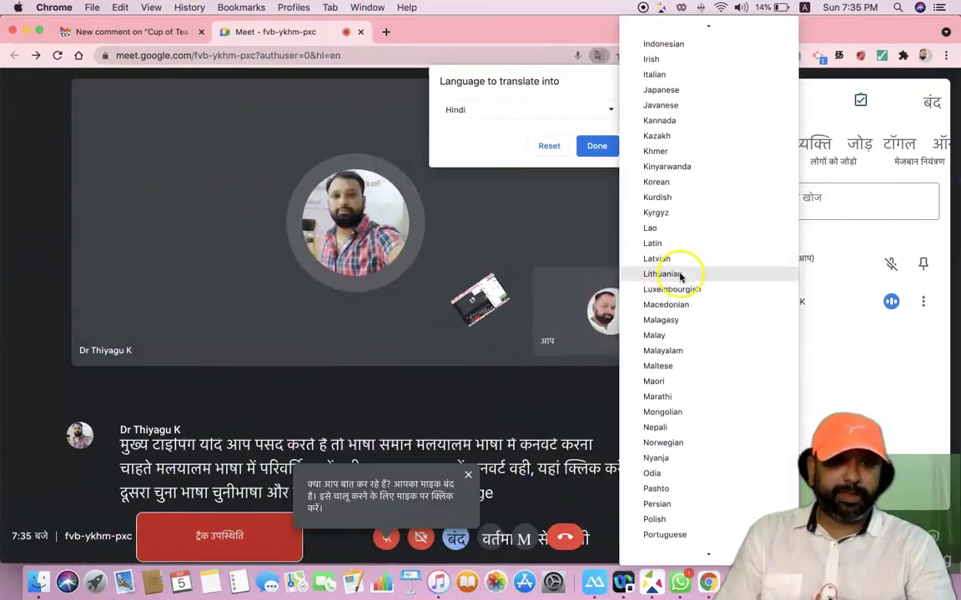
left_click(663, 276)
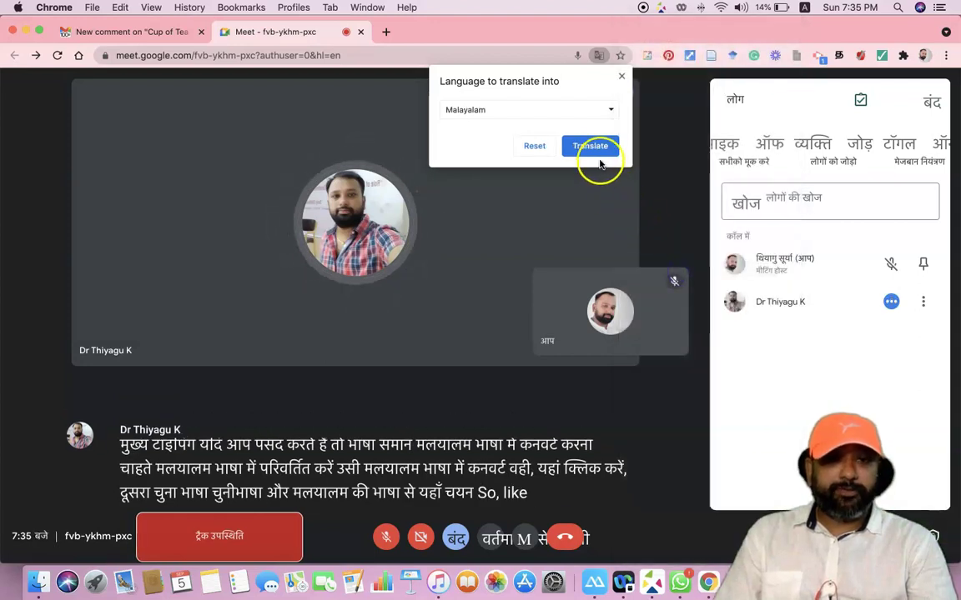
left_click(597, 147)
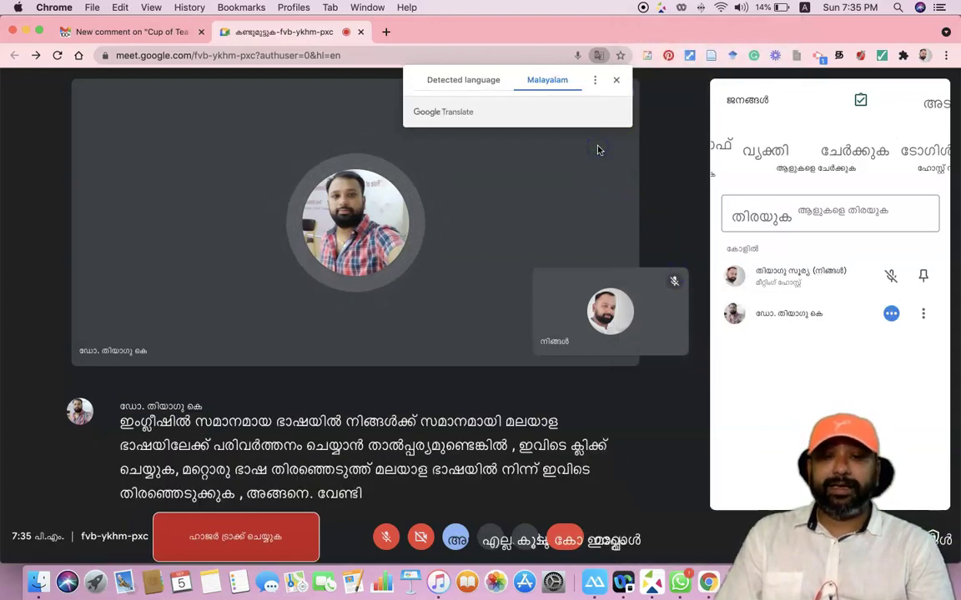